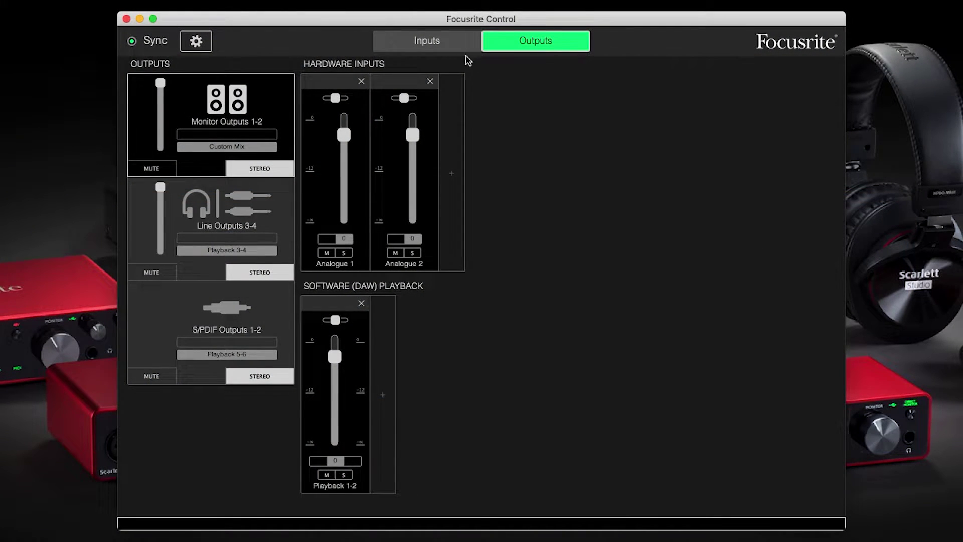
# - Switch the Analogue 2 input from line to instrument (INST) level in Focusrite Control
pyautogui.click(441, 45)
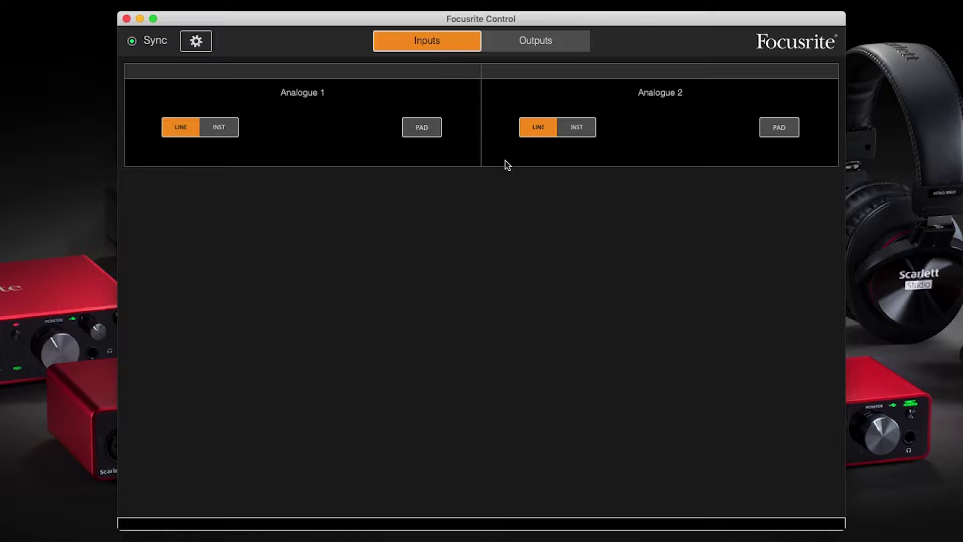
pyautogui.click(581, 128)
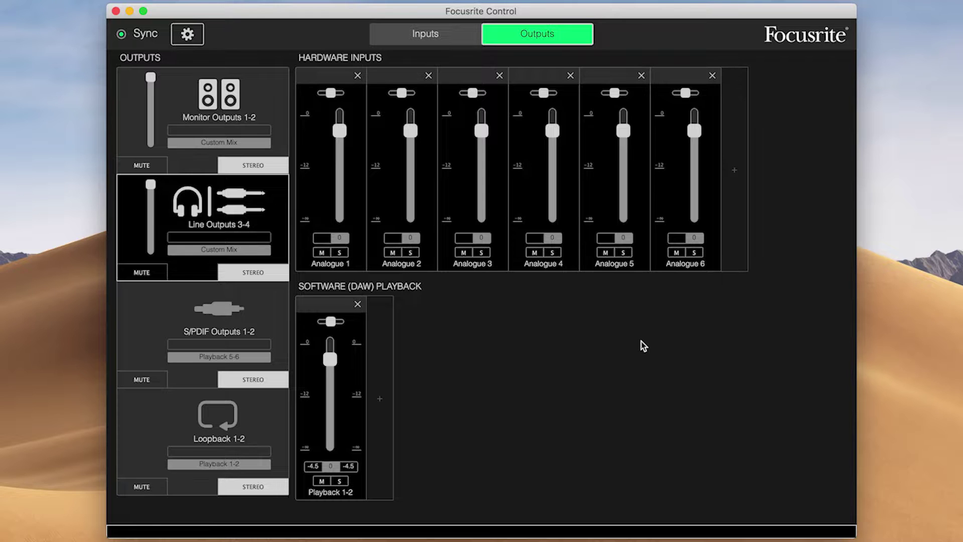
# - Change the Focusrite interface sample rate to 96 kHz in the device settings
pyautogui.click(196, 35)
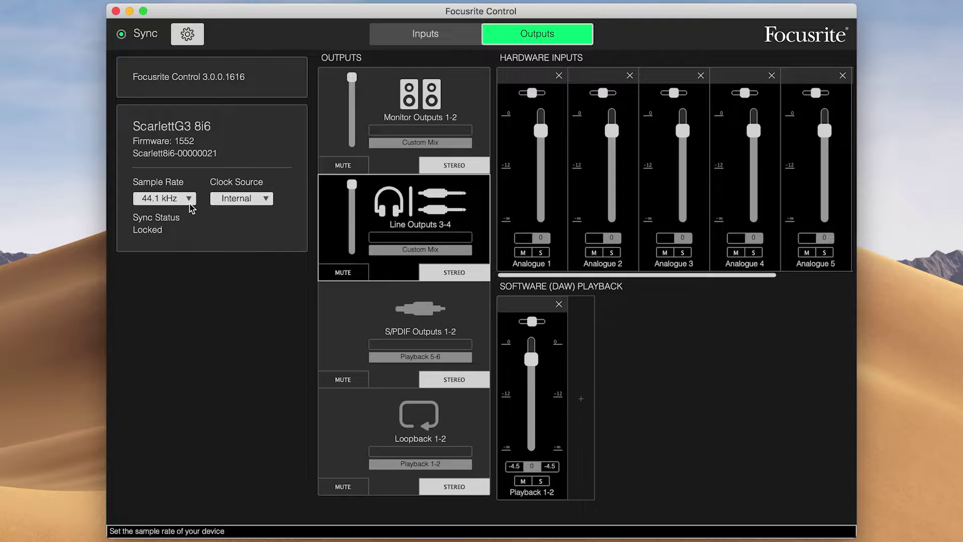
pyautogui.click(189, 199)
pyautogui.click(176, 254)
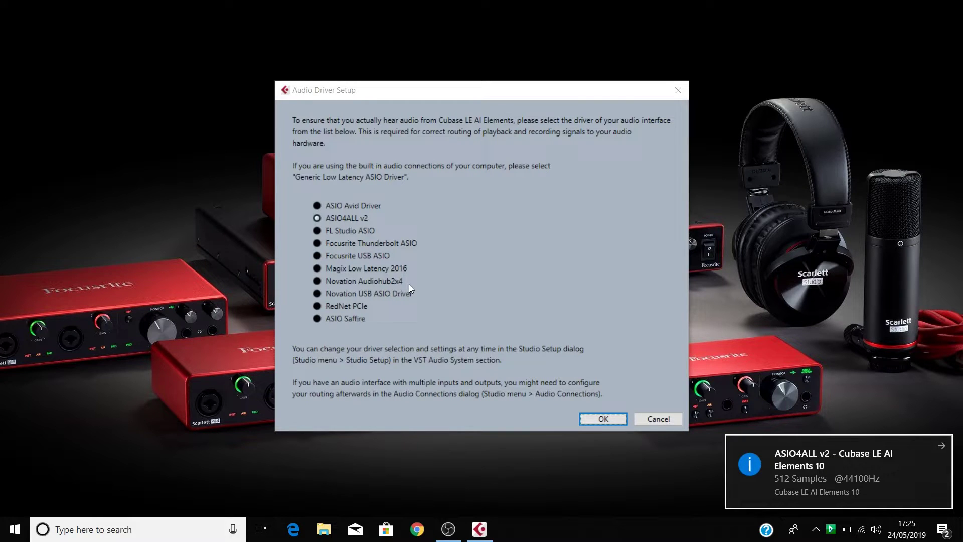
# - Select Focusrite USB ASIO as the audio driver and create a project from the Empty template
pyautogui.click(326, 257)
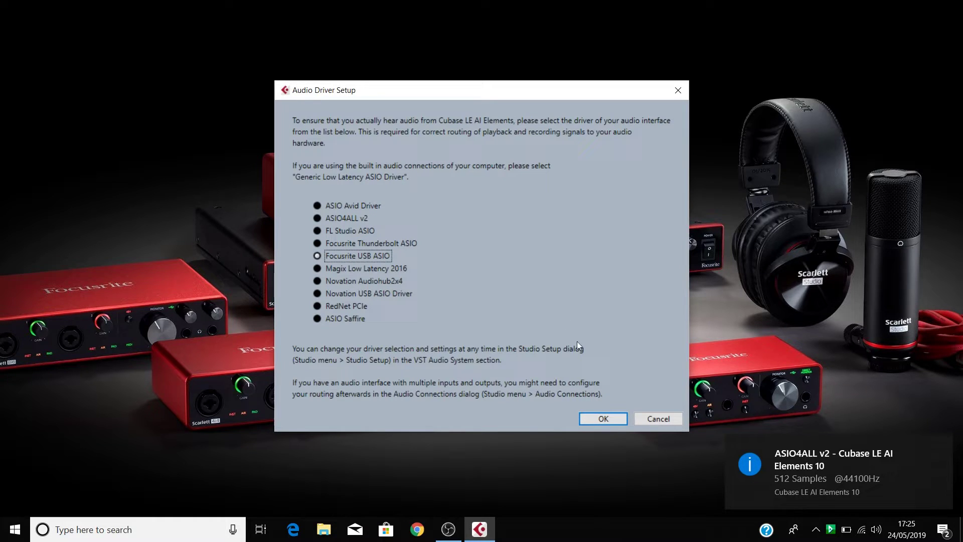
pyautogui.click(604, 418)
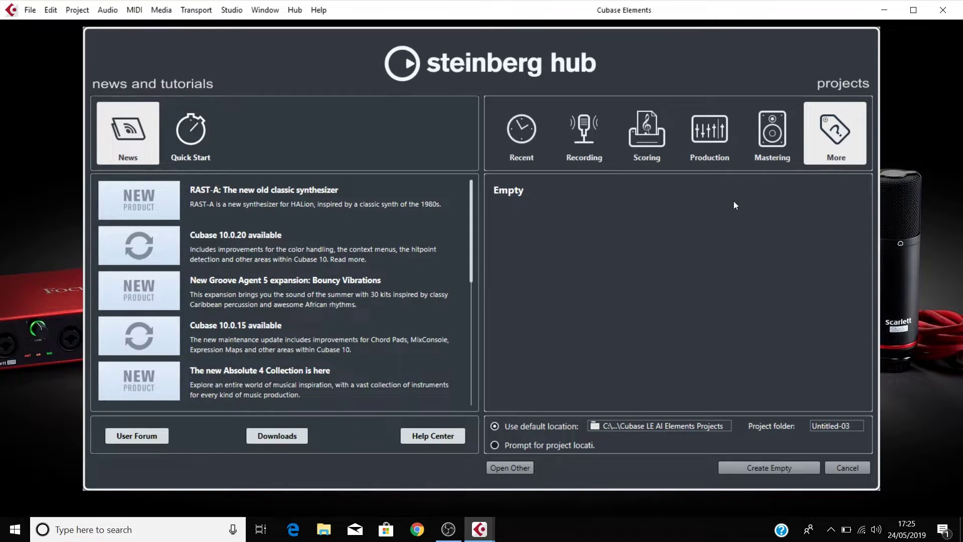
pyautogui.click(532, 195)
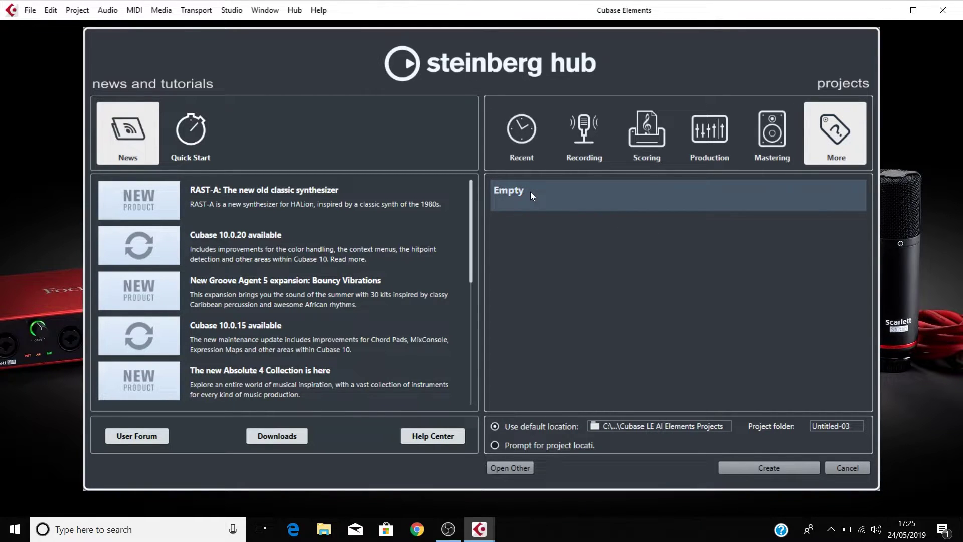
pyautogui.doubleClick(531, 194)
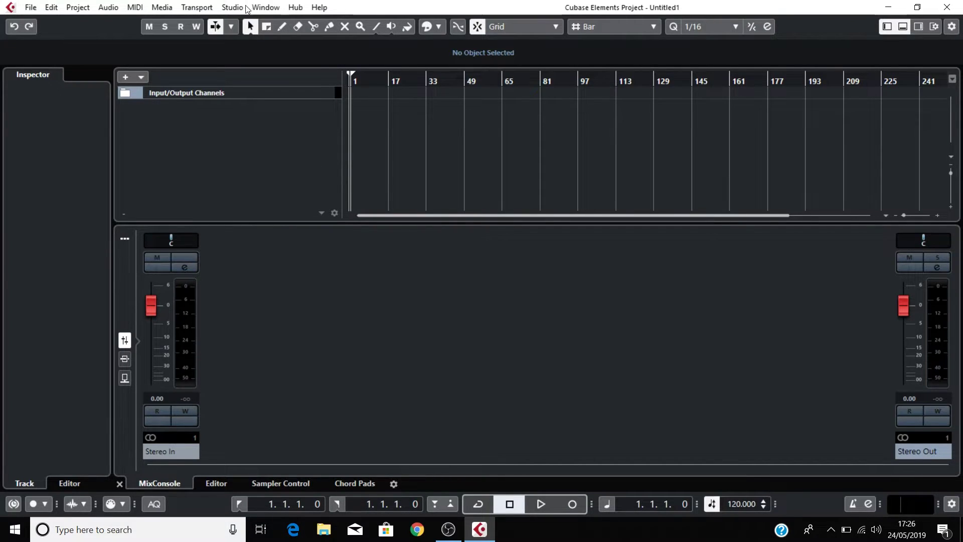
# - Switch the Studio Setup ASIO driver to Focusrite USB ASIO
pyautogui.click(233, 7)
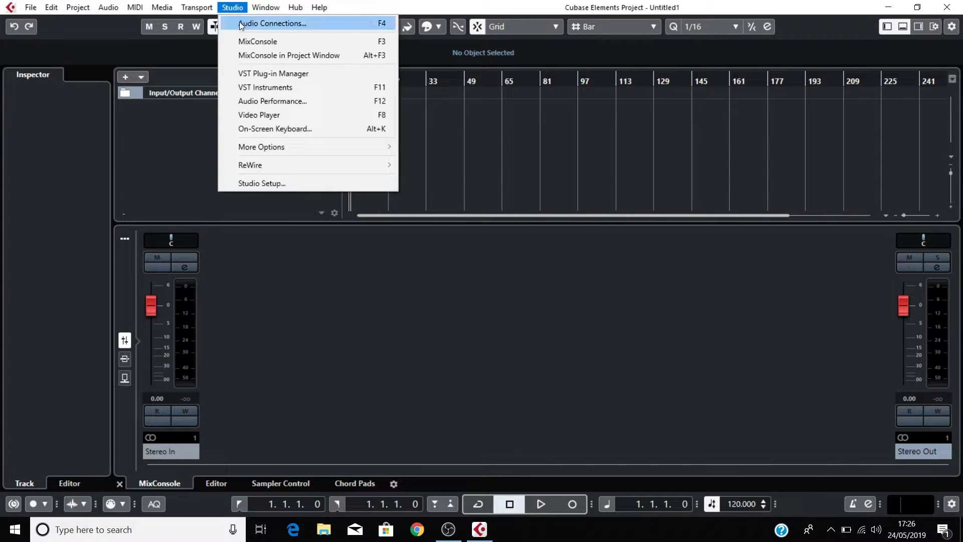
pyautogui.click(267, 183)
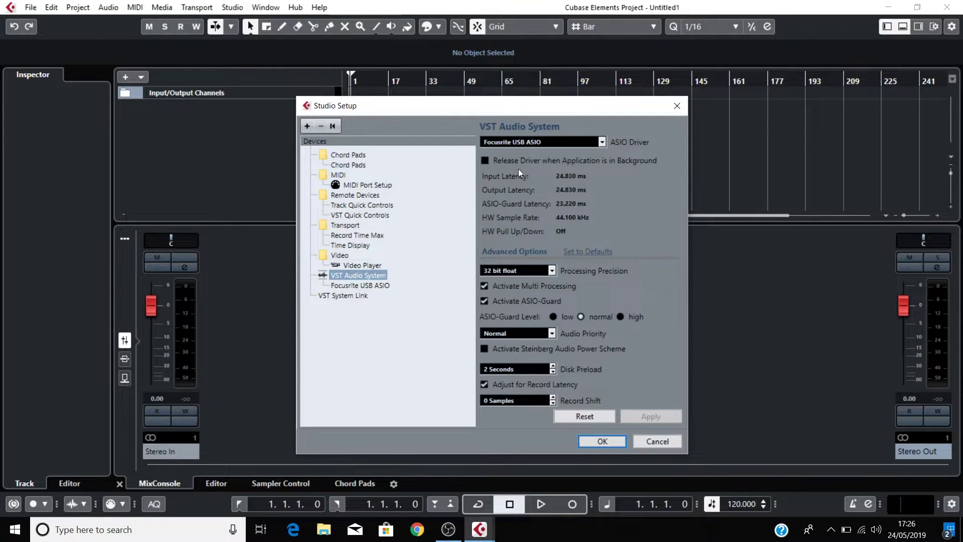
pyautogui.click(602, 142)
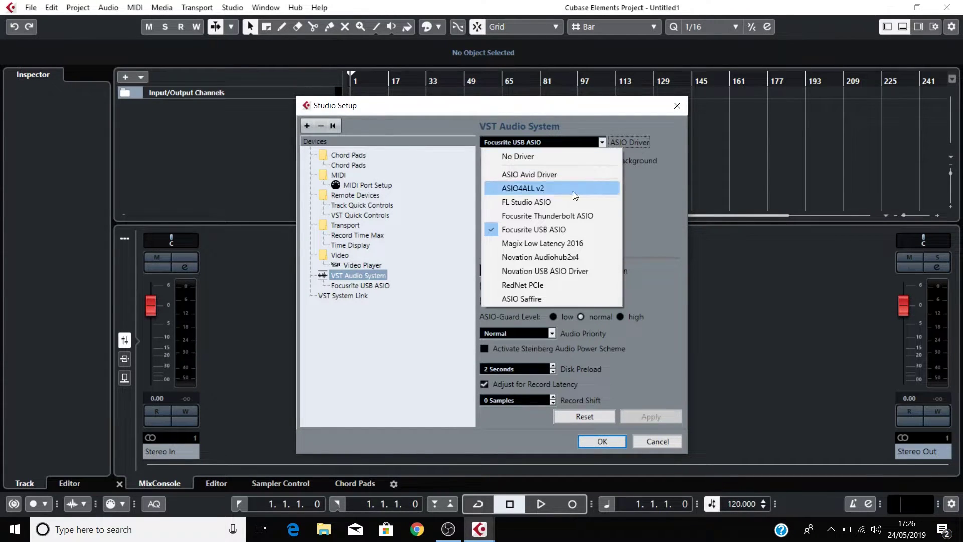
pyautogui.click(551, 230)
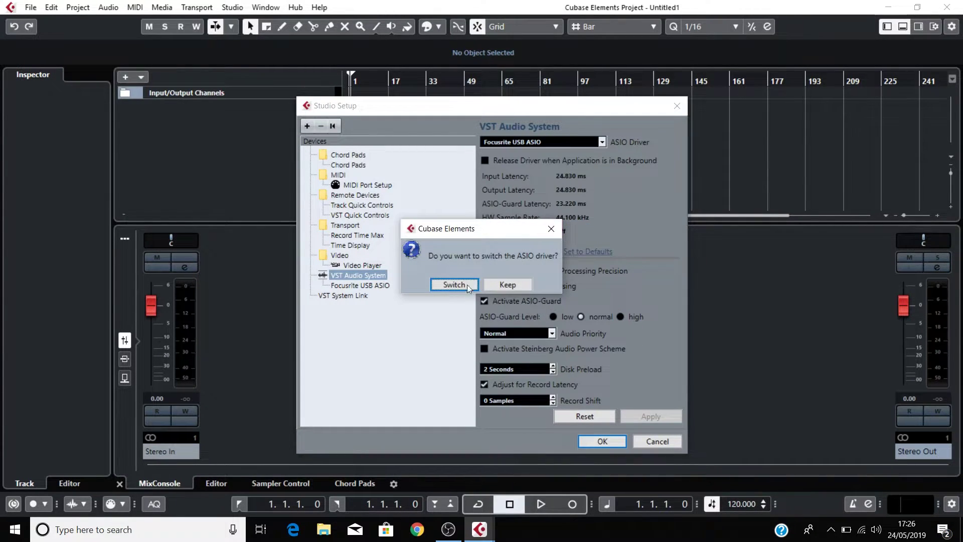
pyautogui.click(453, 285)
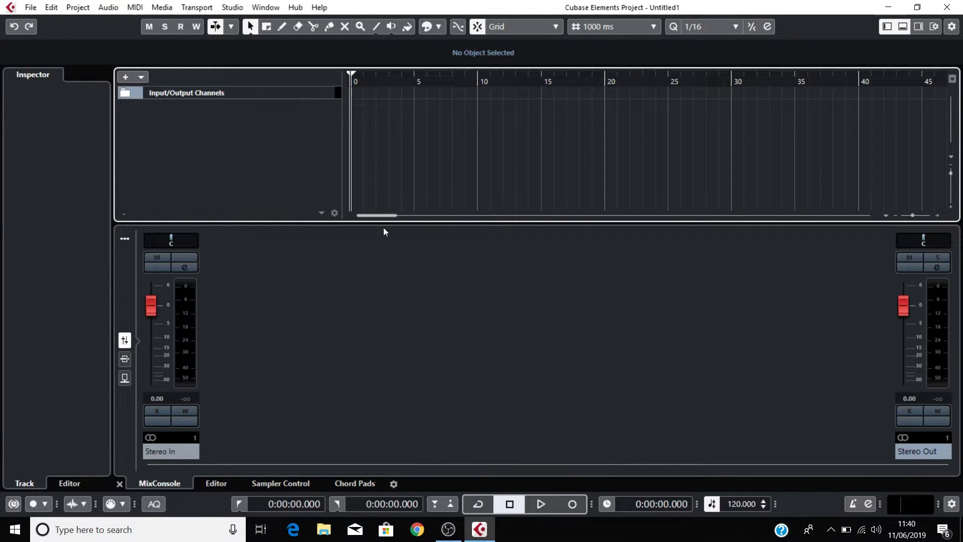
# - Add audio tracks with the Count set to 2, creating Audio 01 and Audio 02
pyautogui.click(78, 7)
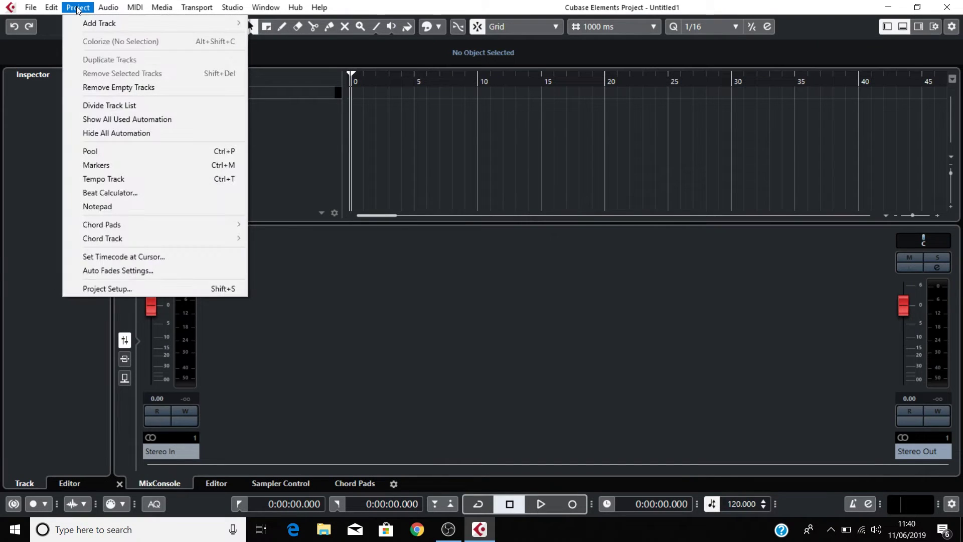
pyautogui.moveTo(102, 29)
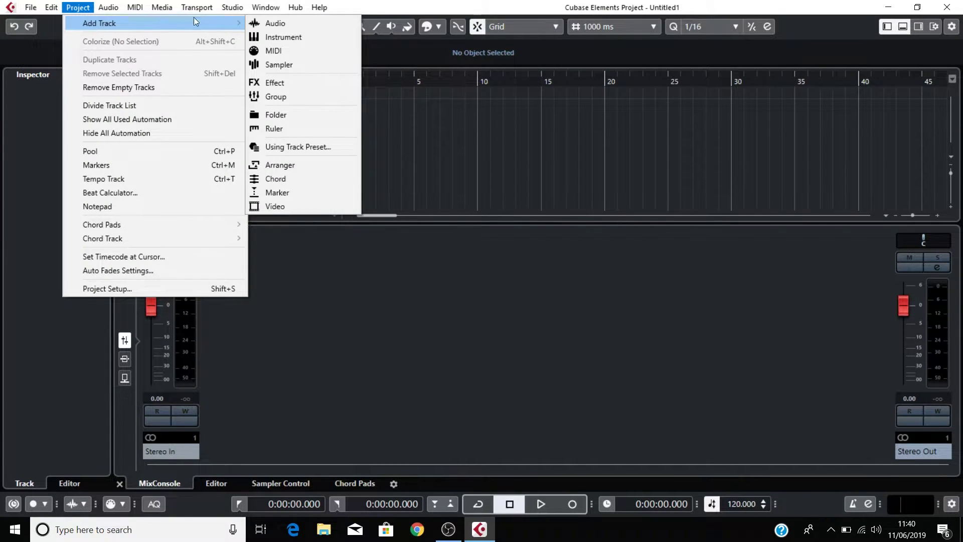
pyautogui.click(305, 22)
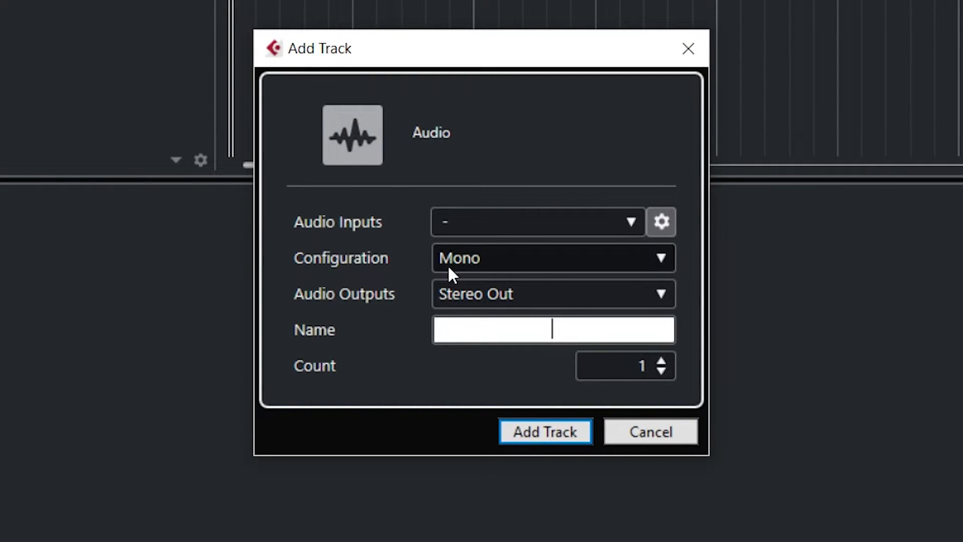
pyautogui.click(616, 366)
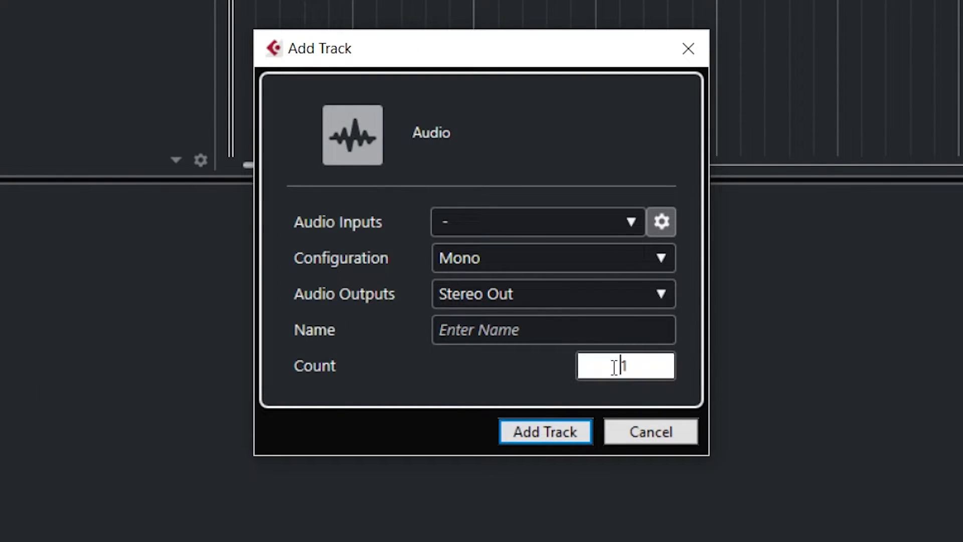
pyautogui.press('Delete')
pyautogui.write('2')
pyautogui.press('Return')
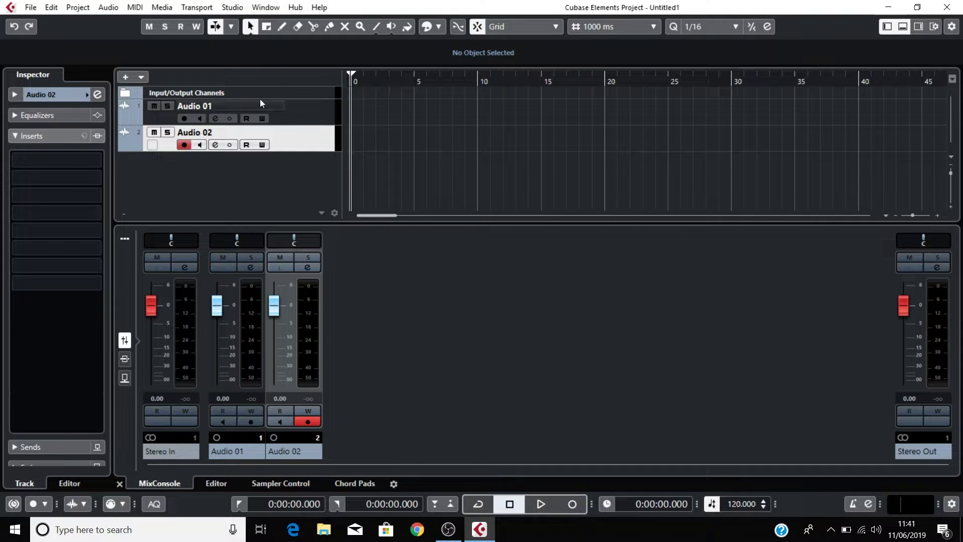
# - Rename Audio 01 to 'Vocals' and Audio 02 to 'Guitar', then select the Vocals track
pyautogui.click(205, 106)
pyautogui.doubleClick(205, 106)
pyautogui.write('Vocals')
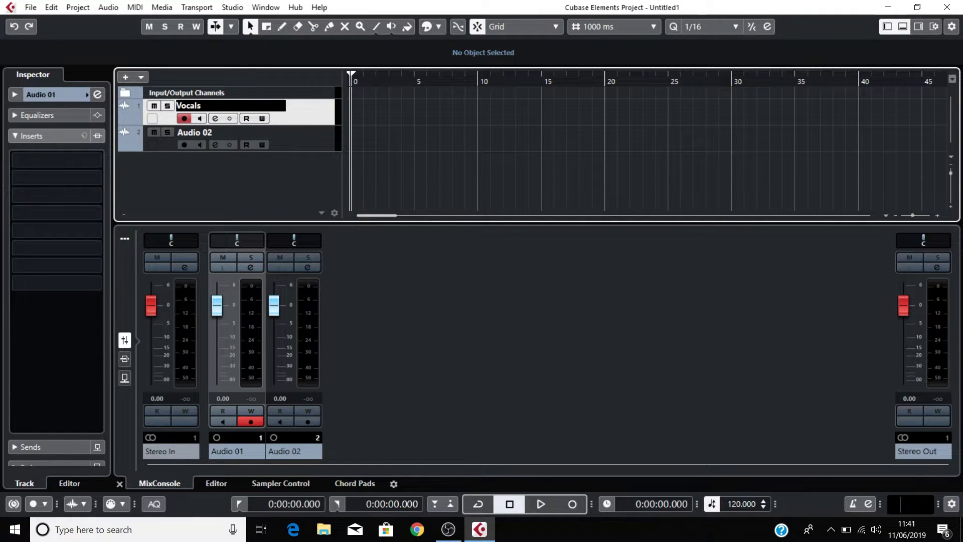
pyautogui.press('Return')
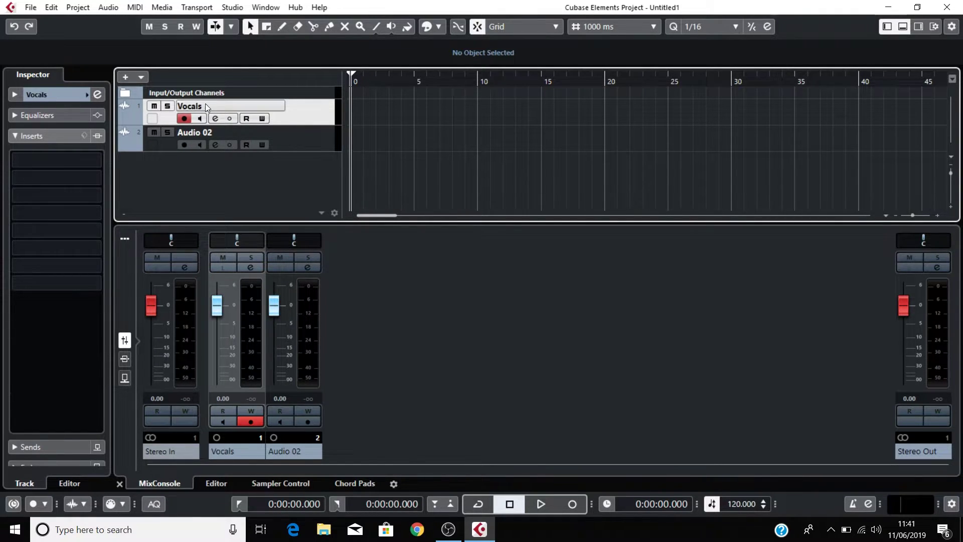
pyautogui.doubleClick(206, 132)
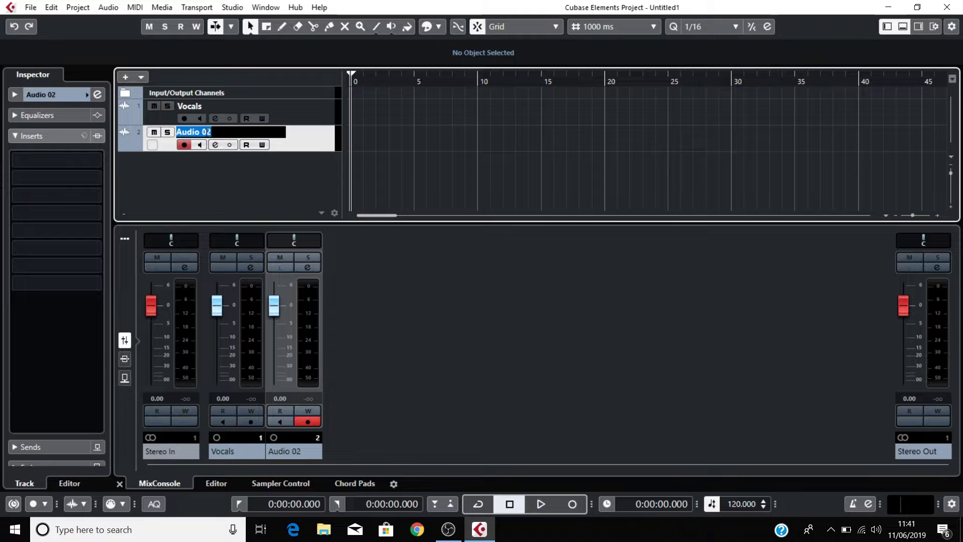
pyautogui.write('Guitar')
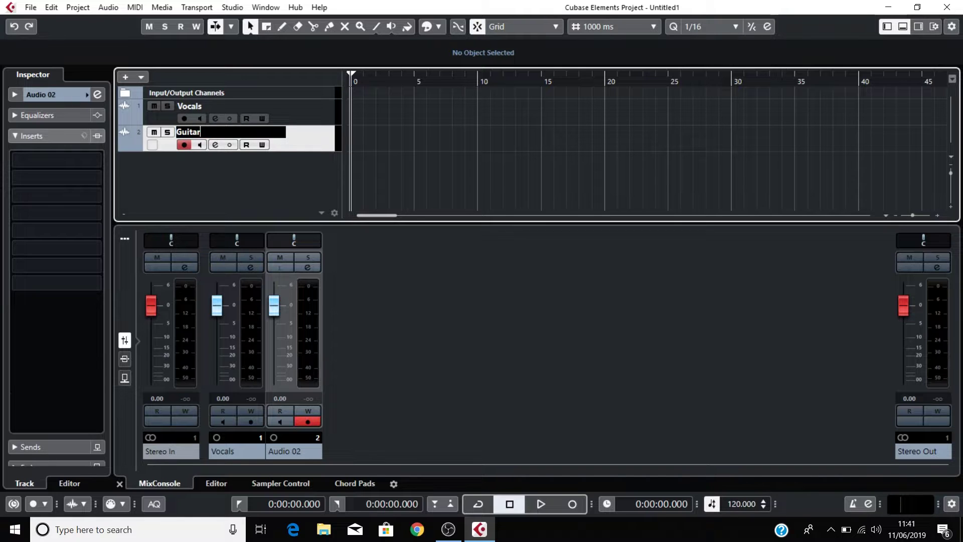
pyautogui.press('Return')
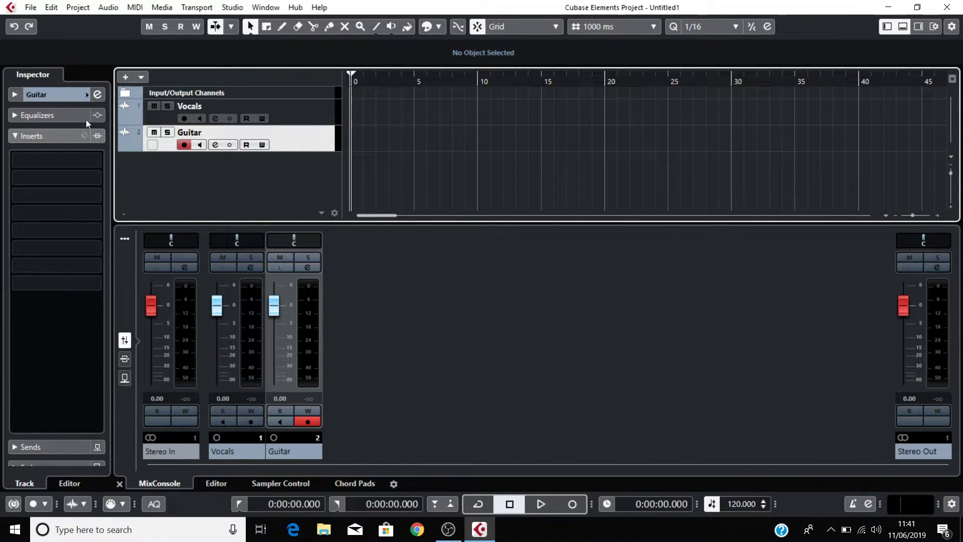
pyautogui.click(296, 108)
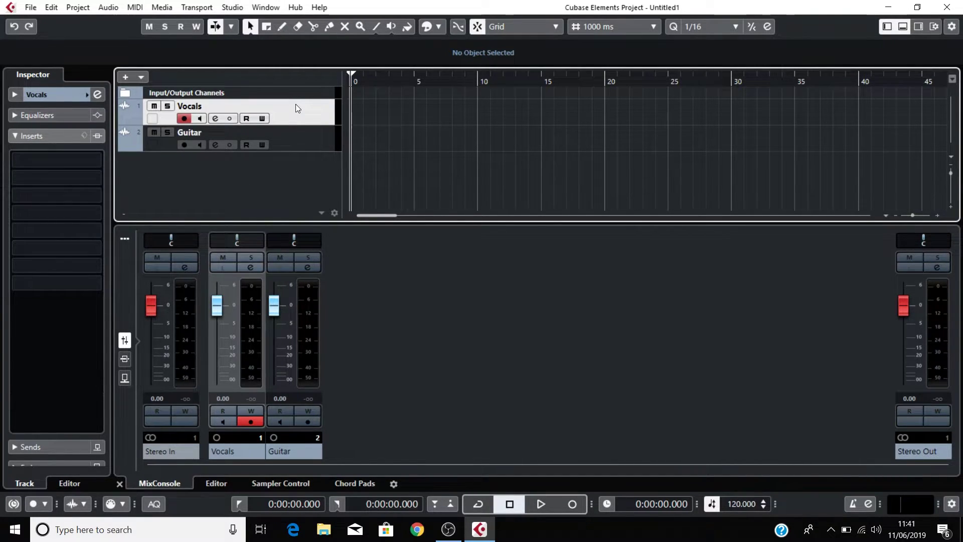
# - Set the Vocals track's input to the Left channel of Stereo In in the Inspector
pyautogui.click(59, 94)
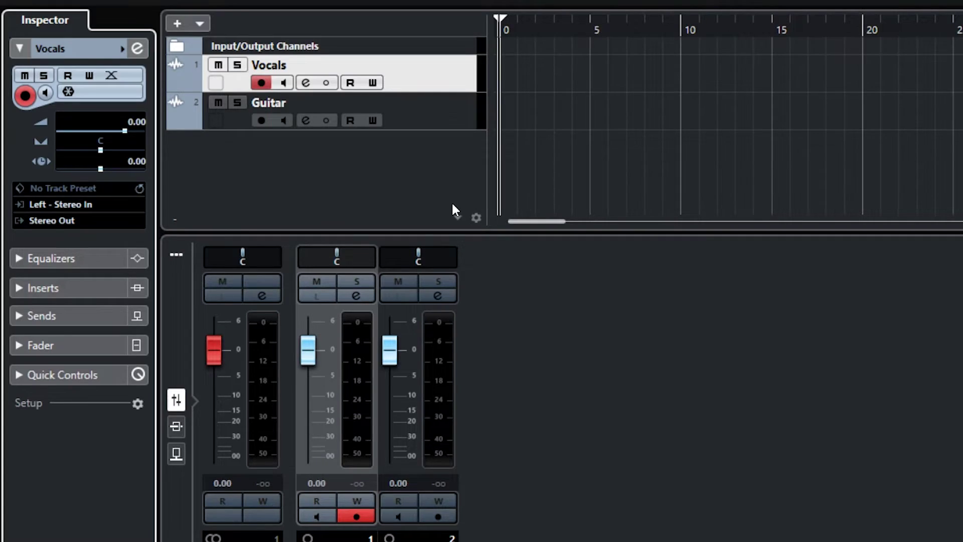
pyautogui.click(73, 204)
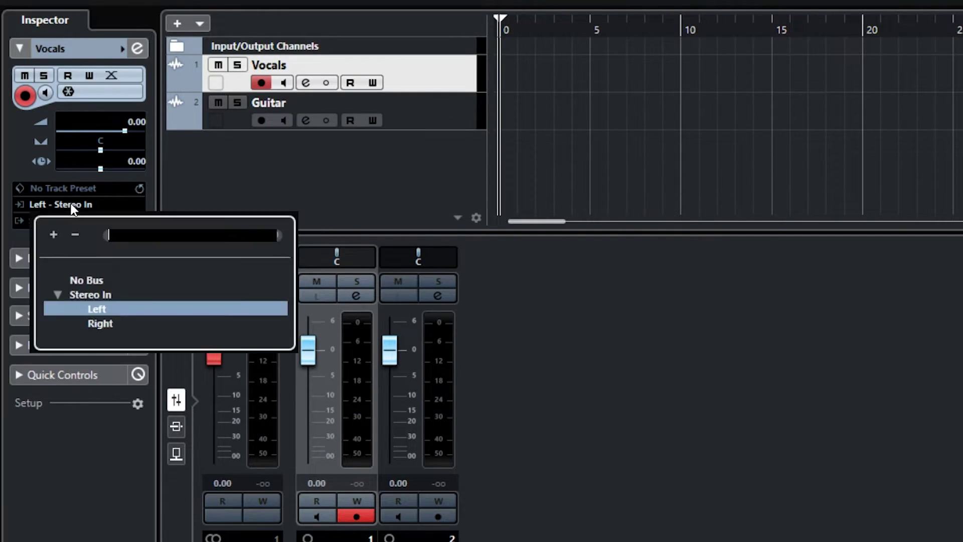
pyautogui.click(126, 309)
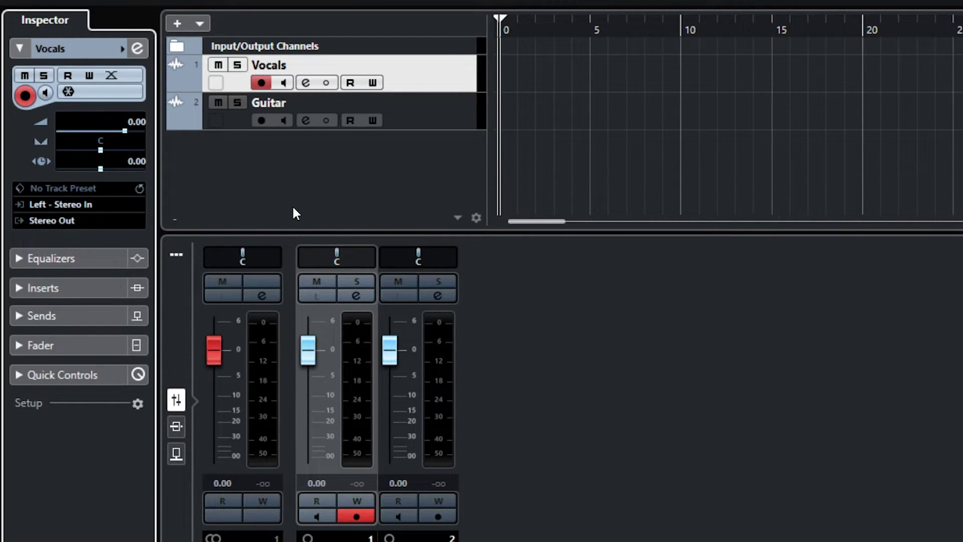
# - Route the Guitar track's input to Stereo In Right and record-enable the Vocals track
pyautogui.click(439, 116)
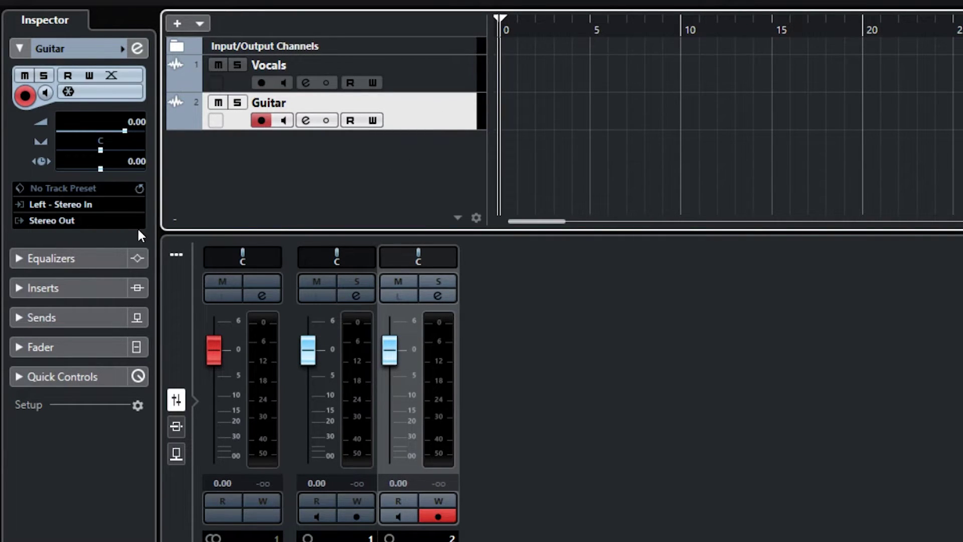
pyautogui.click(70, 203)
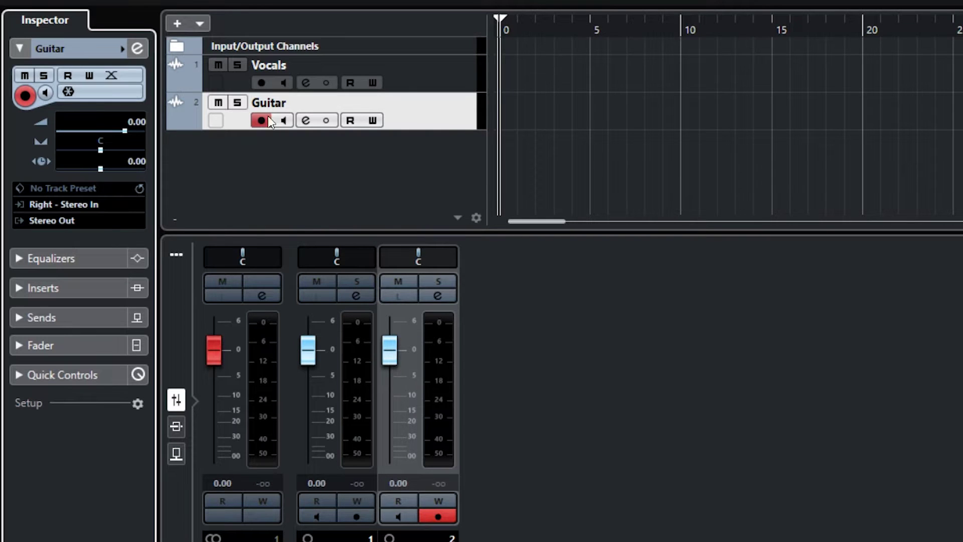
pyautogui.click(259, 83)
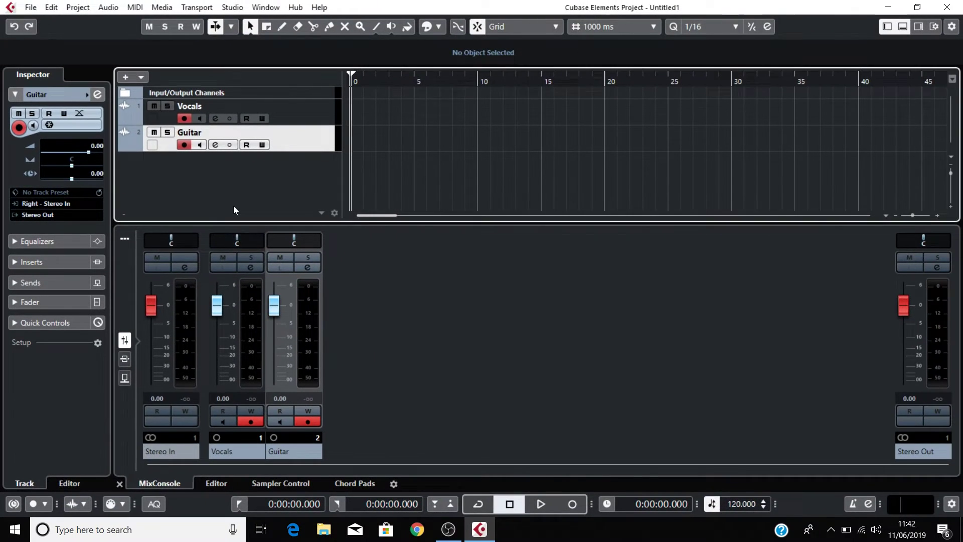
# - Record a roughly 2:44 take on both armed Vocals and Guitar tracks
pyautogui.click(380, 250)
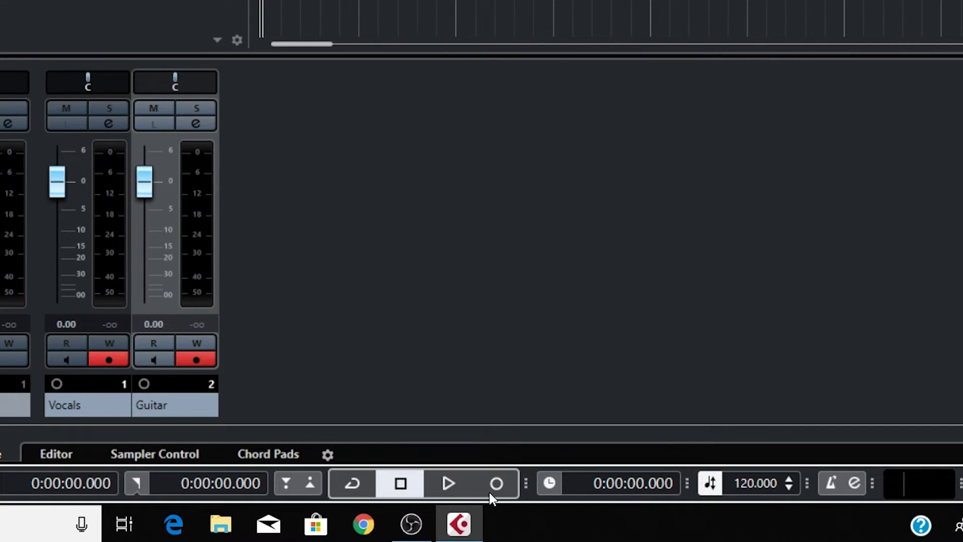
pyautogui.click(507, 483)
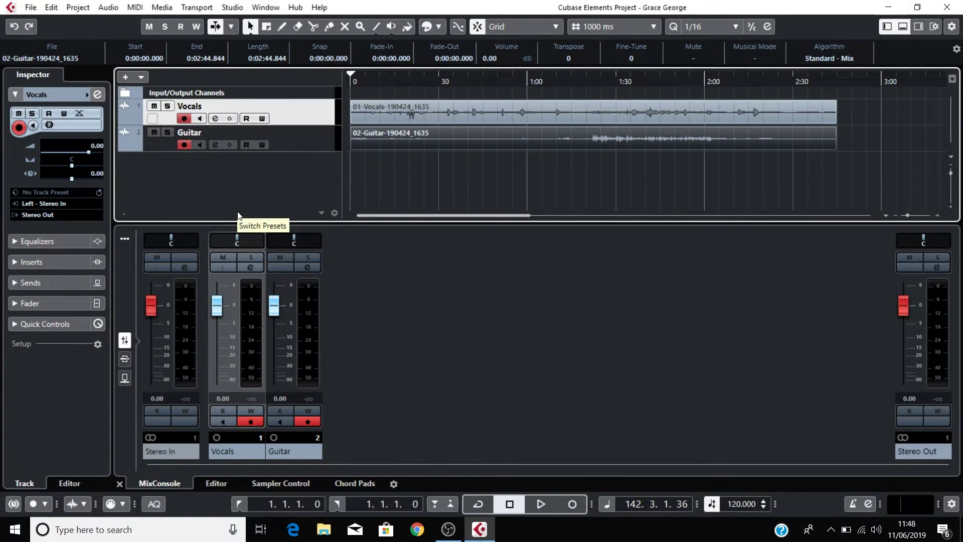
# - Turn off record-enable on the Guitar and Vocals tracks
pyautogui.click(185, 144)
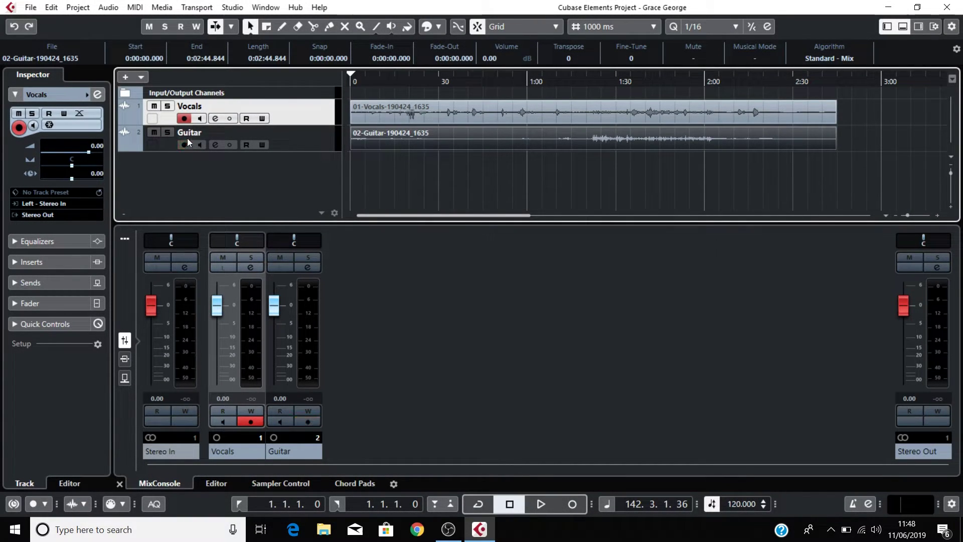
pyautogui.click(183, 119)
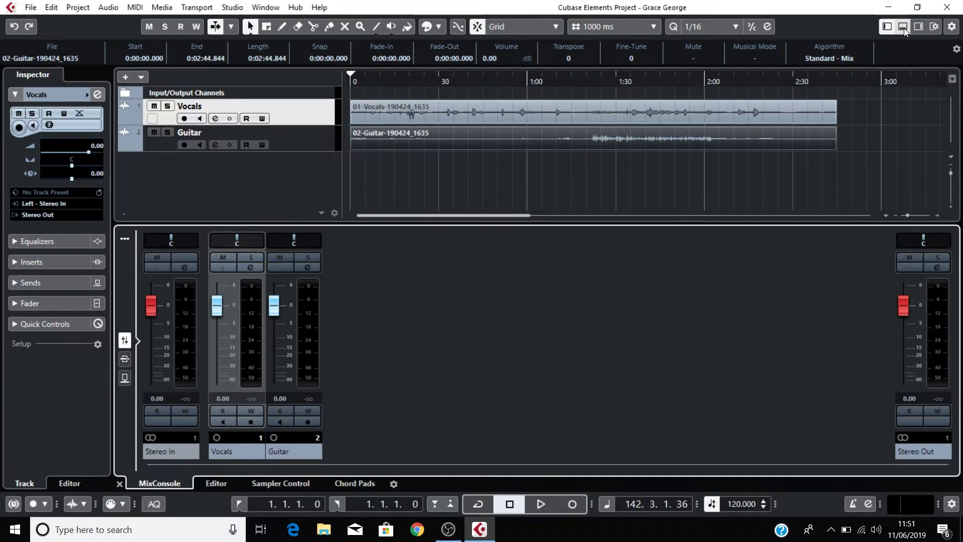
pyautogui.click(902, 27)
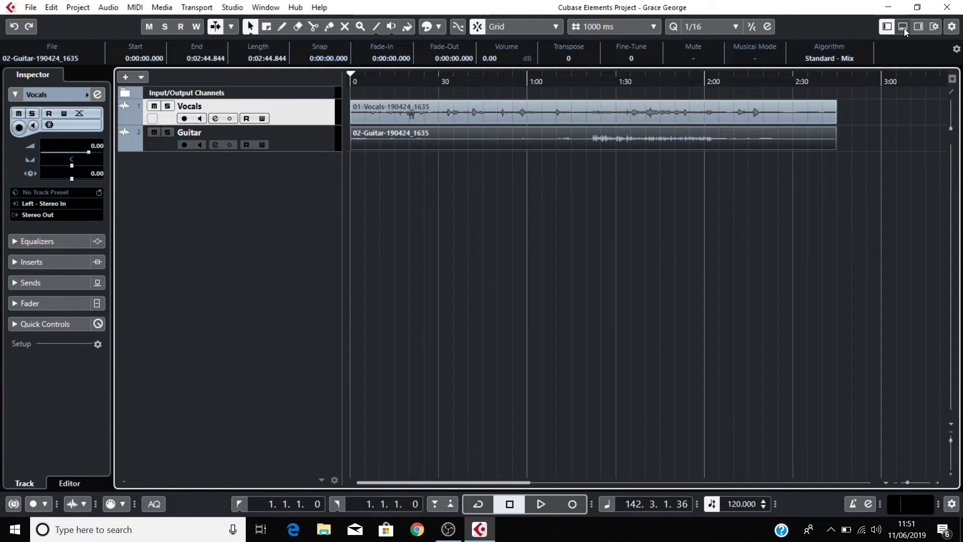
pyautogui.click(903, 27)
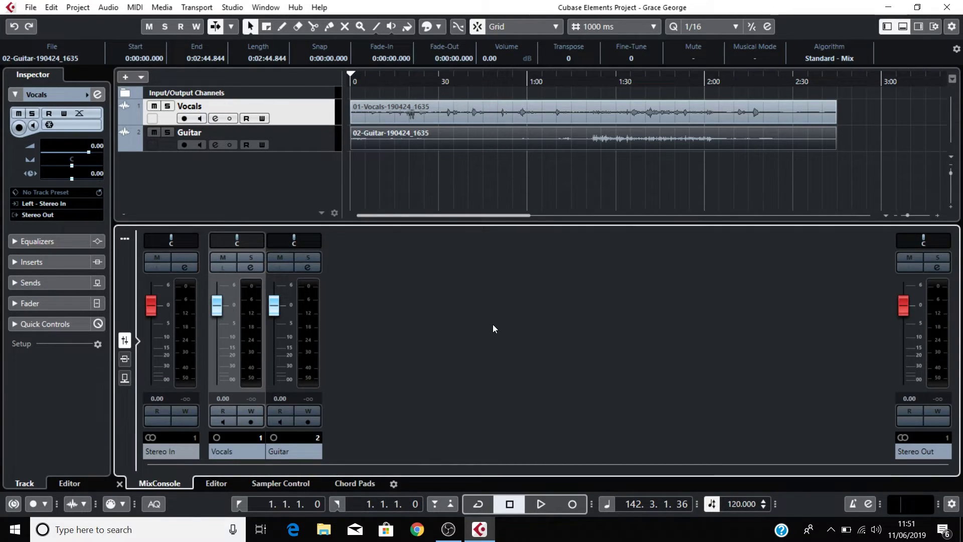
pyautogui.click(221, 307)
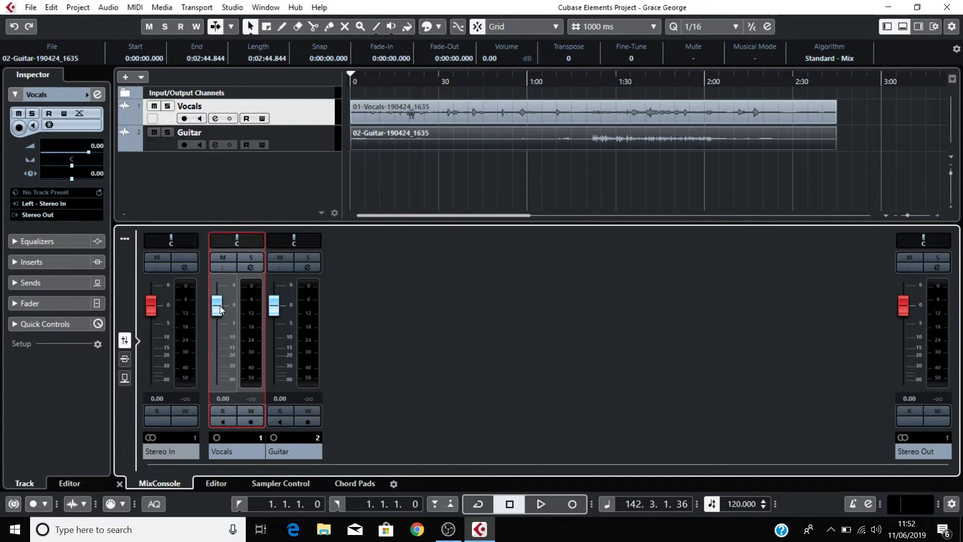
pyautogui.moveTo(221, 307); pyautogui.dragTo(216, 330)
pyautogui.keyDown('ctrl'); pyautogui.click(217, 327); pyautogui.keyUp('ctrl')
# - Load RoomWorks SE from the Reverb category into Vocals insert slot 1 and begin lowering its mix
pyautogui.click(398, 228)
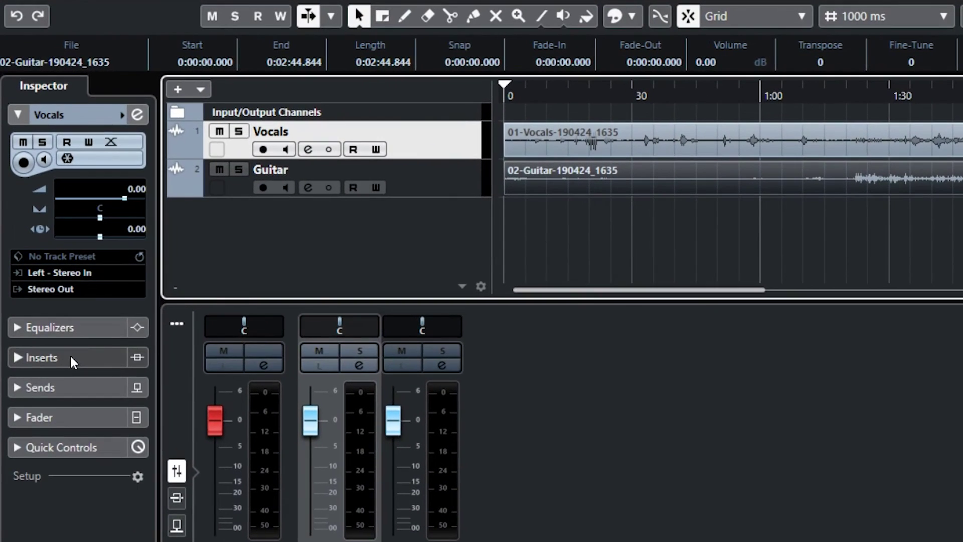
pyautogui.click(62, 320)
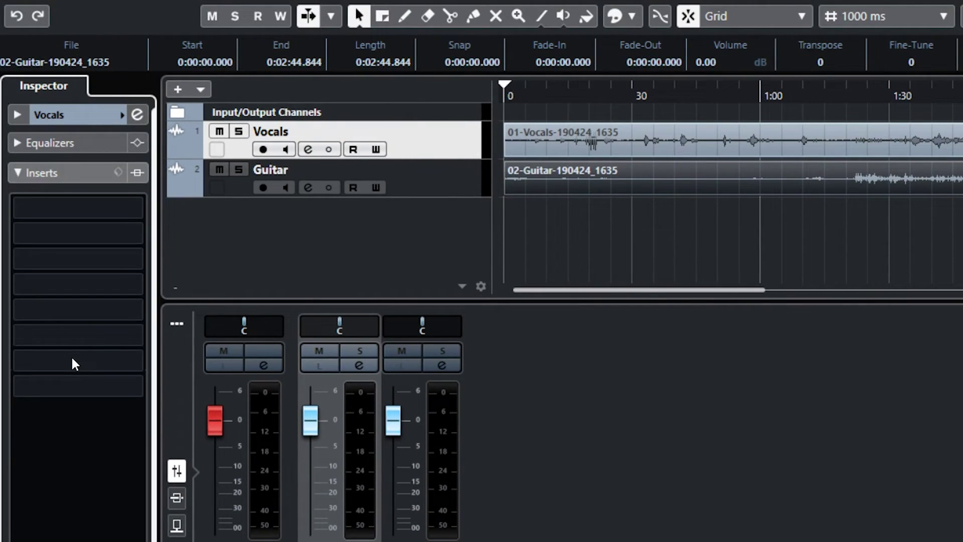
pyautogui.click(137, 205)
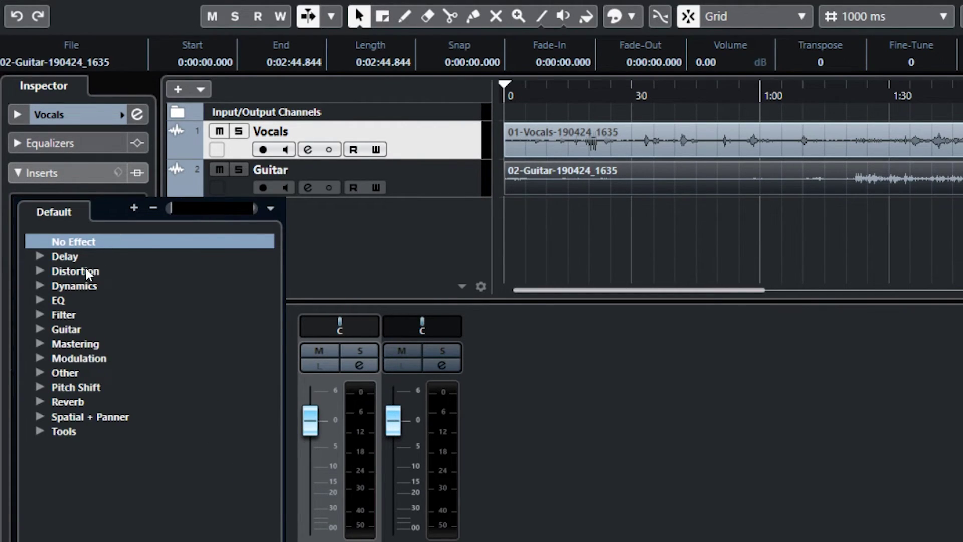
pyautogui.click(40, 402)
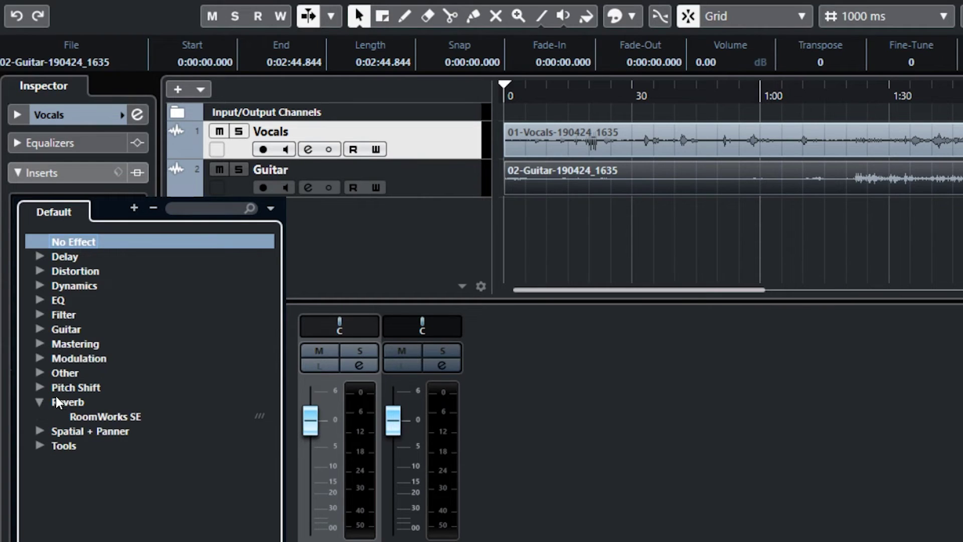
pyautogui.click(111, 420)
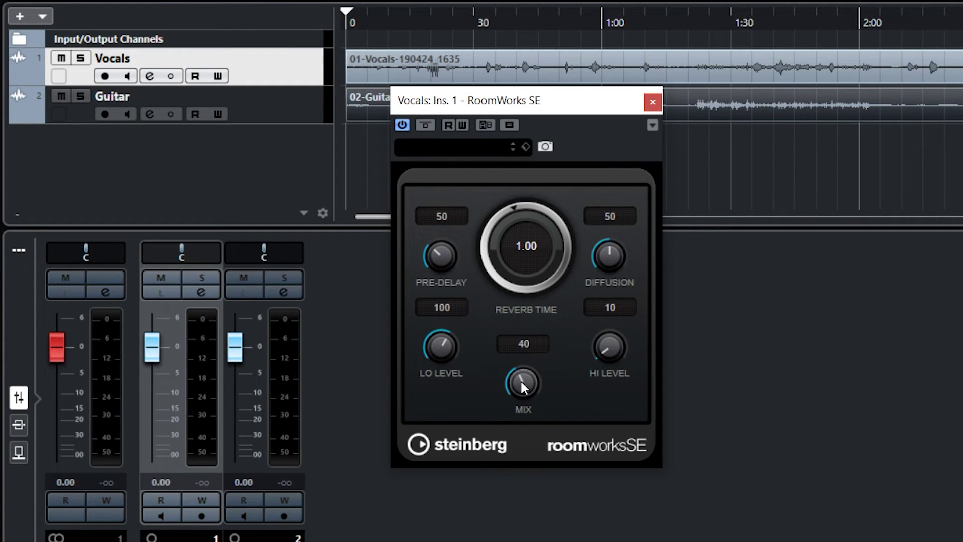
pyautogui.moveTo(519, 380); pyautogui.dragTo(535, 346)
# - Settle the RoomWorks SE mix at 34, then close and recheck the plugin window
pyautogui.moveTo(537, 390); pyautogui.dragTo(537, 410)
pyautogui.click(657, 107)
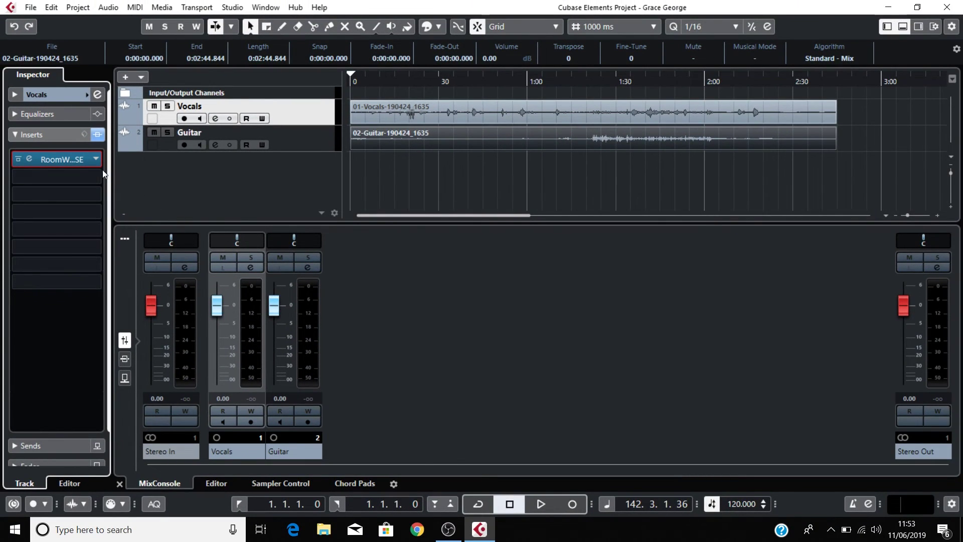
pyautogui.click(58, 158)
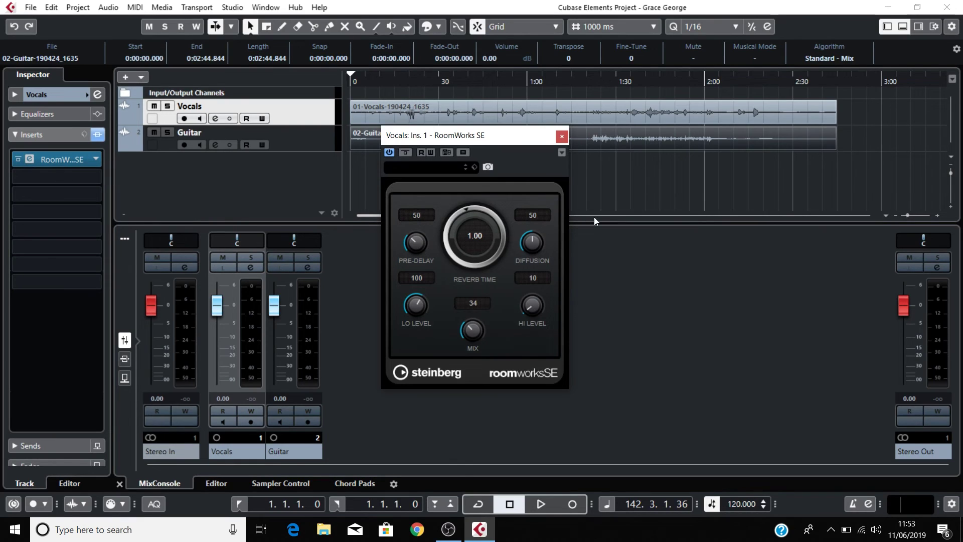
pyautogui.click(564, 135)
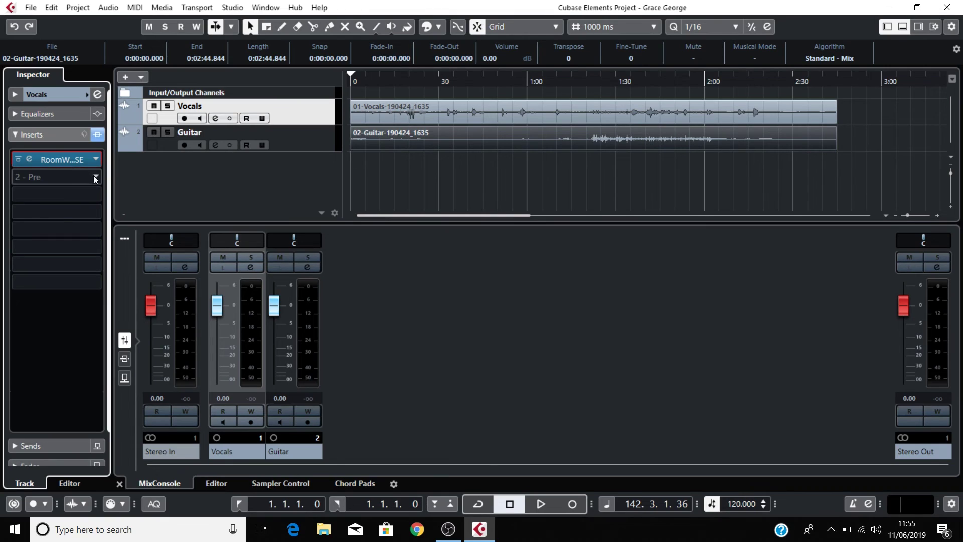
# - Load PingPongDelay into Vocals insert slot 2 and raise its mix toward 64%
pyautogui.click(95, 177)
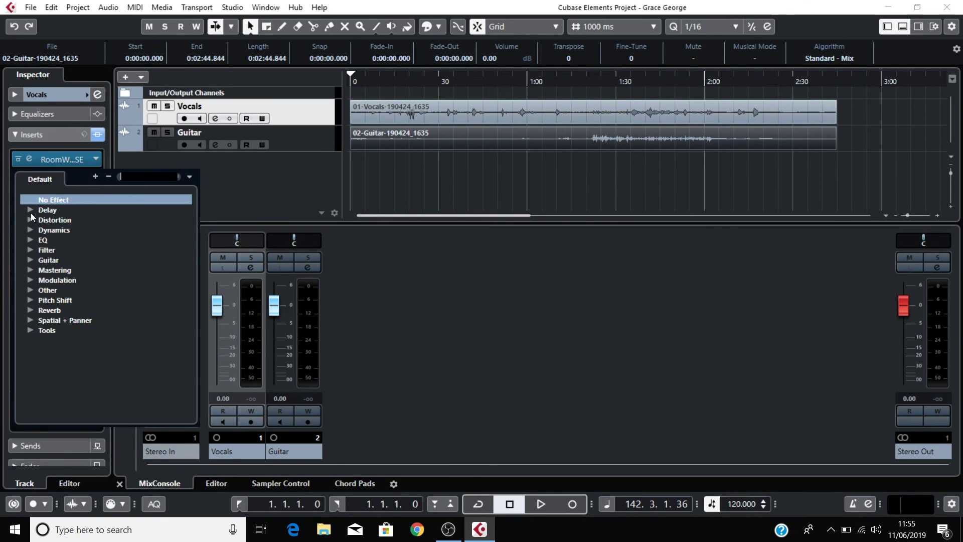
pyautogui.click(30, 210)
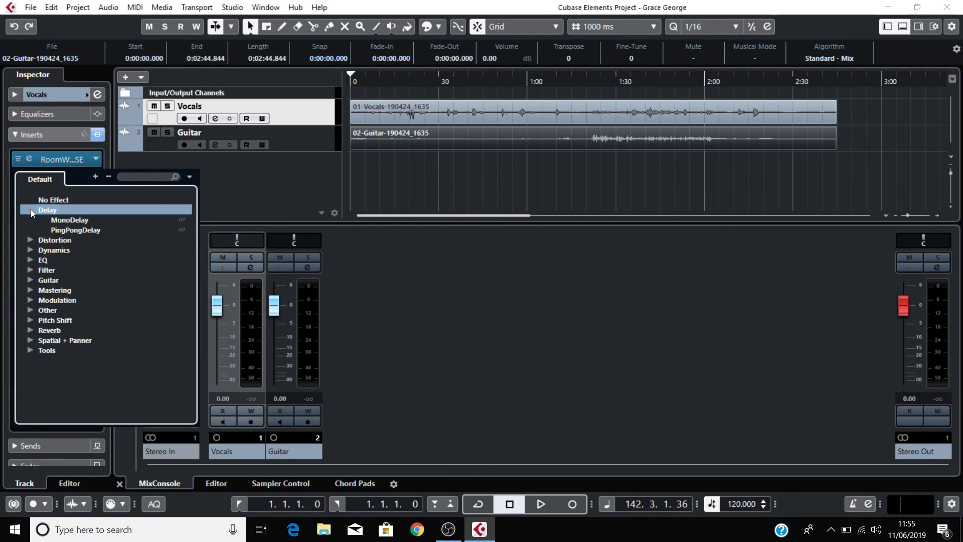
pyautogui.click(89, 230)
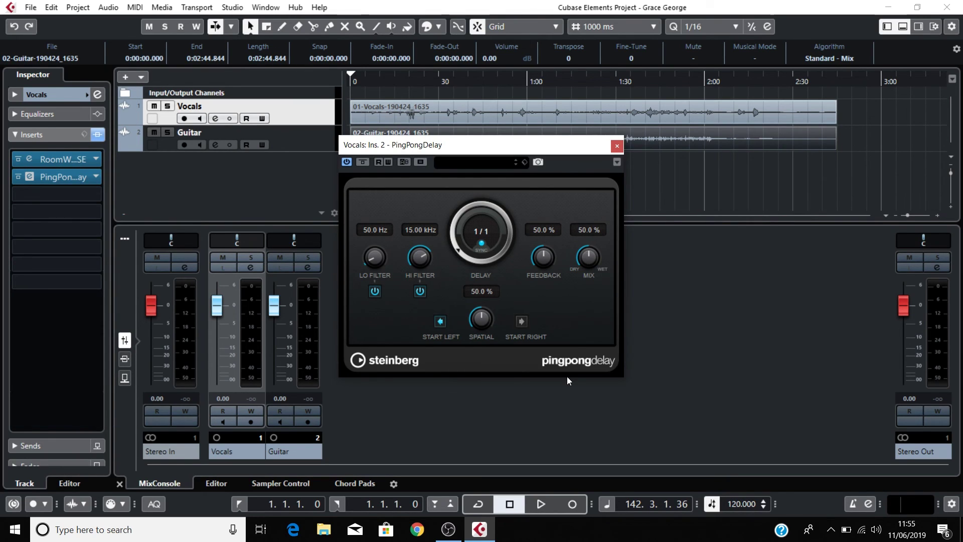
pyautogui.moveTo(584, 257); pyautogui.dragTo(586, 238)
pyautogui.click(615, 142)
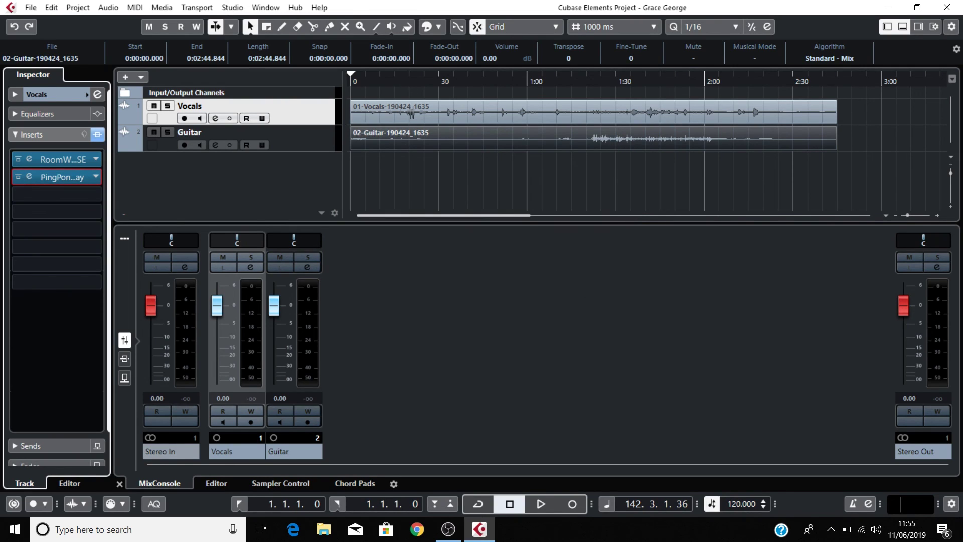